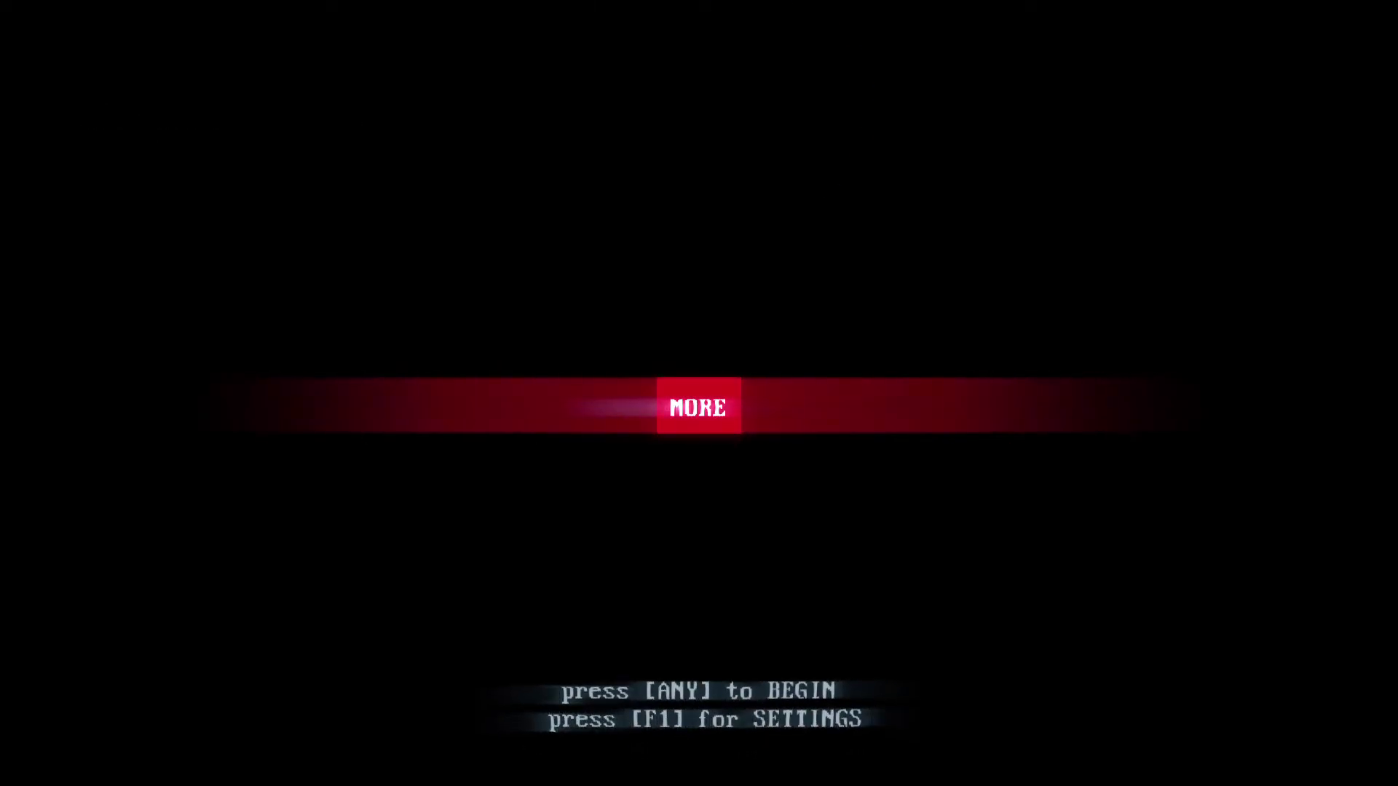
Start the node from the MORE title screen to load the Island level
key(Return)
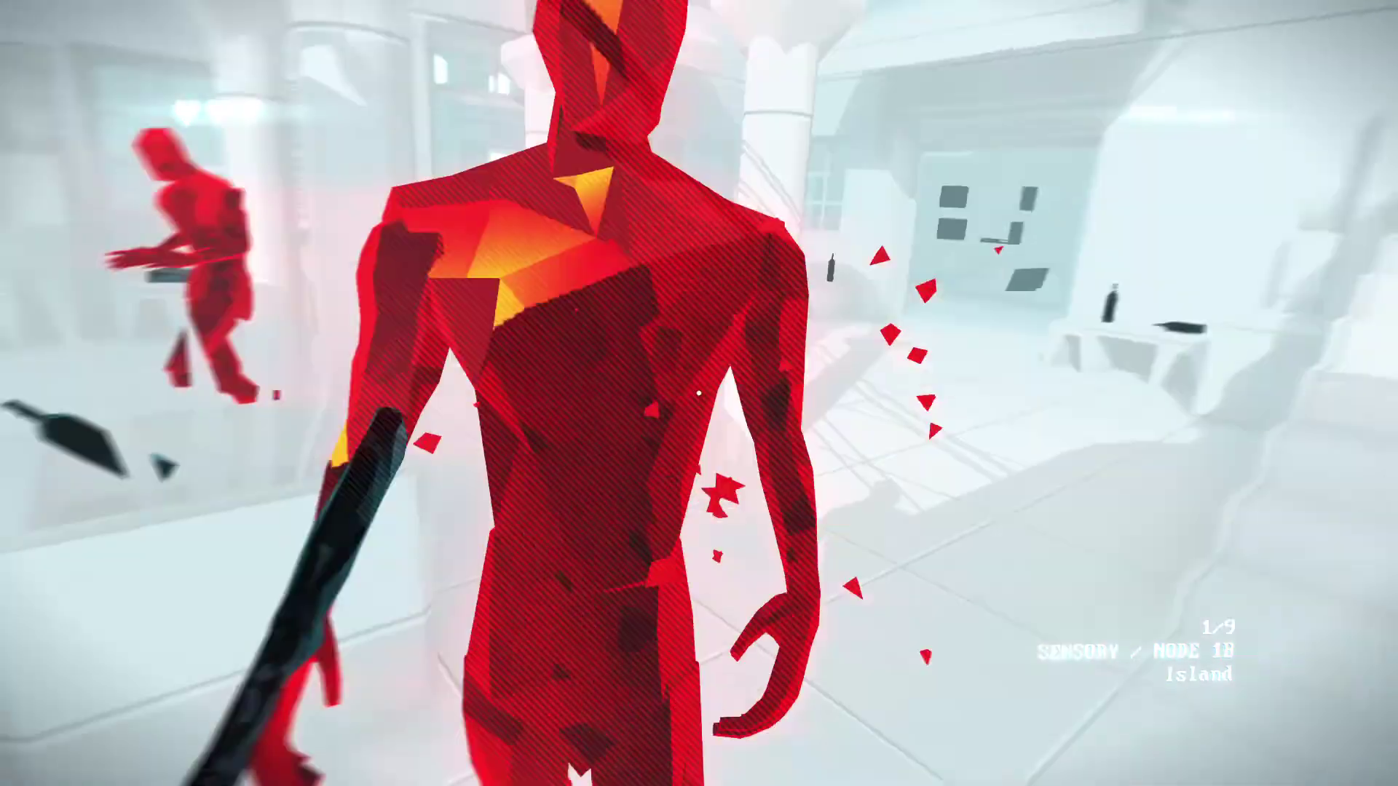
Punch the nearest red enemy and fight through Island to the fstmove/grenade hack choice
click(698, 394)
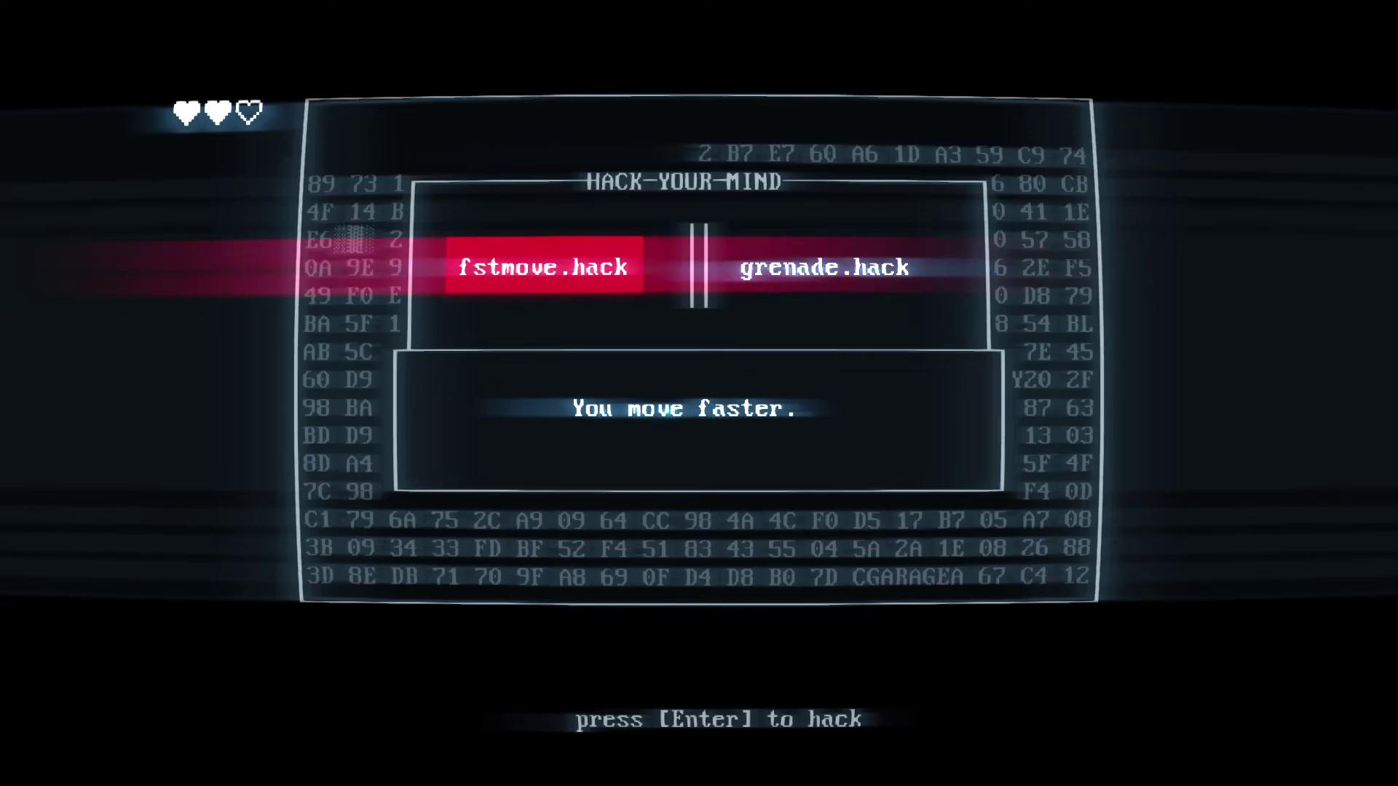
Take grenade.hack so throwables explode, then continue to the Servers level
key(Return)
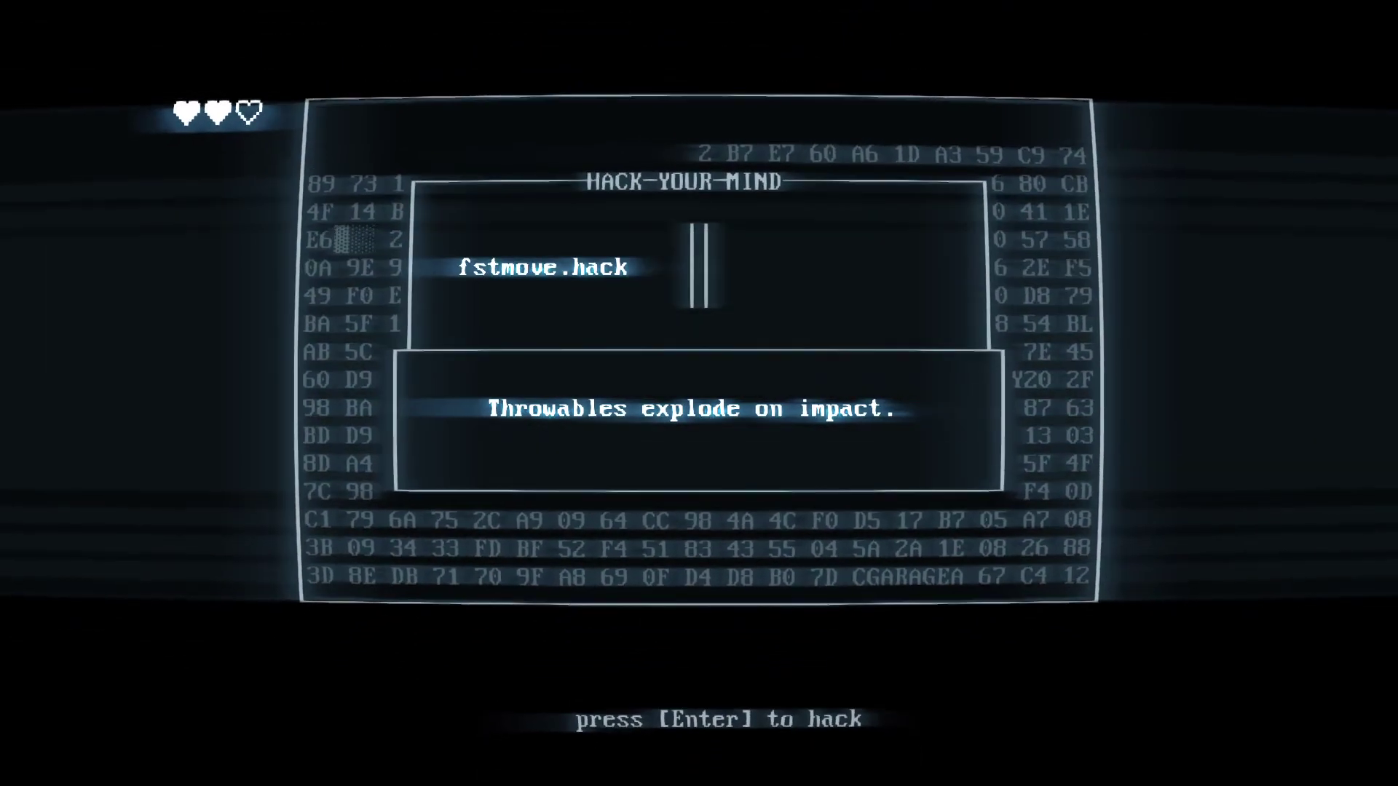
key(Return)
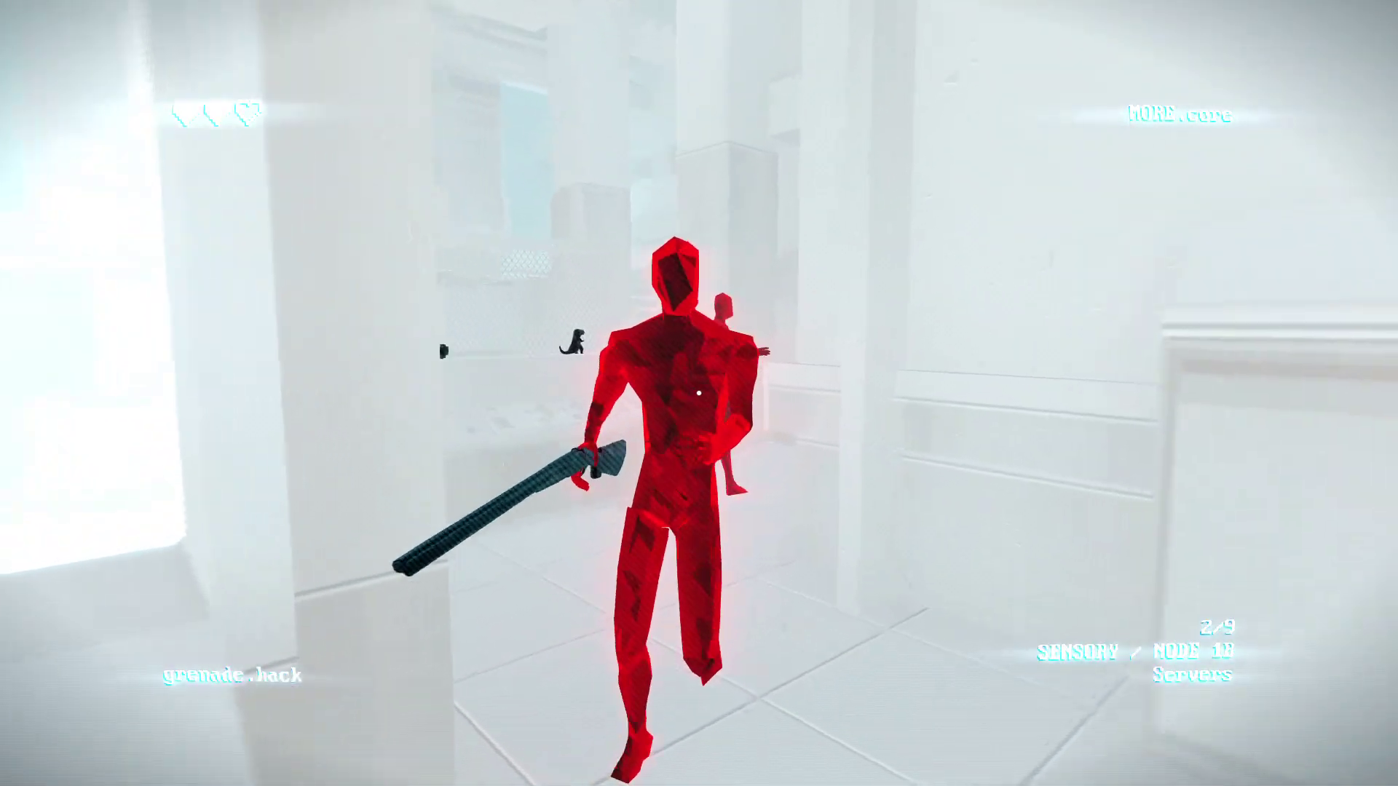
Punch and shoot the red enemies, then grab the katana and slice the front one
click(699, 394)
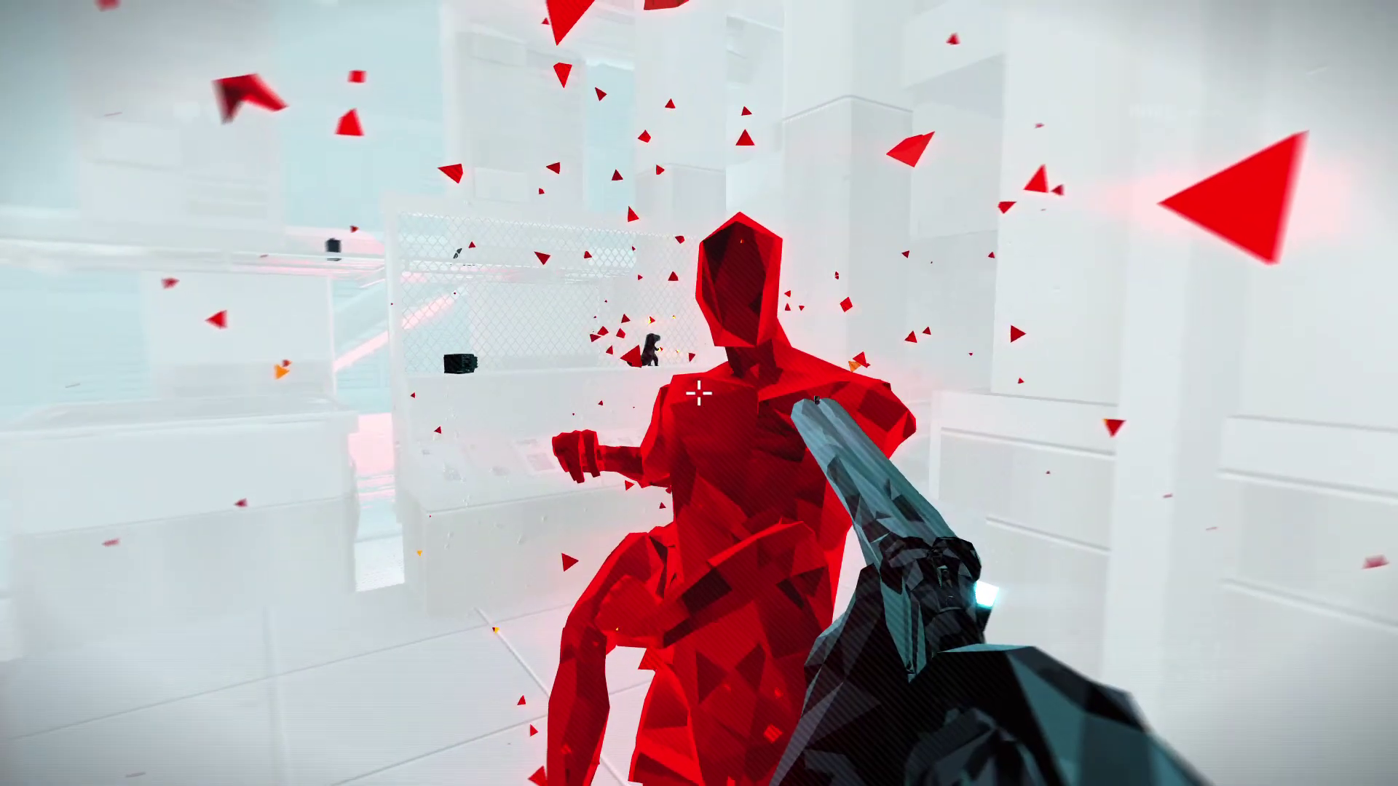
click(699, 393)
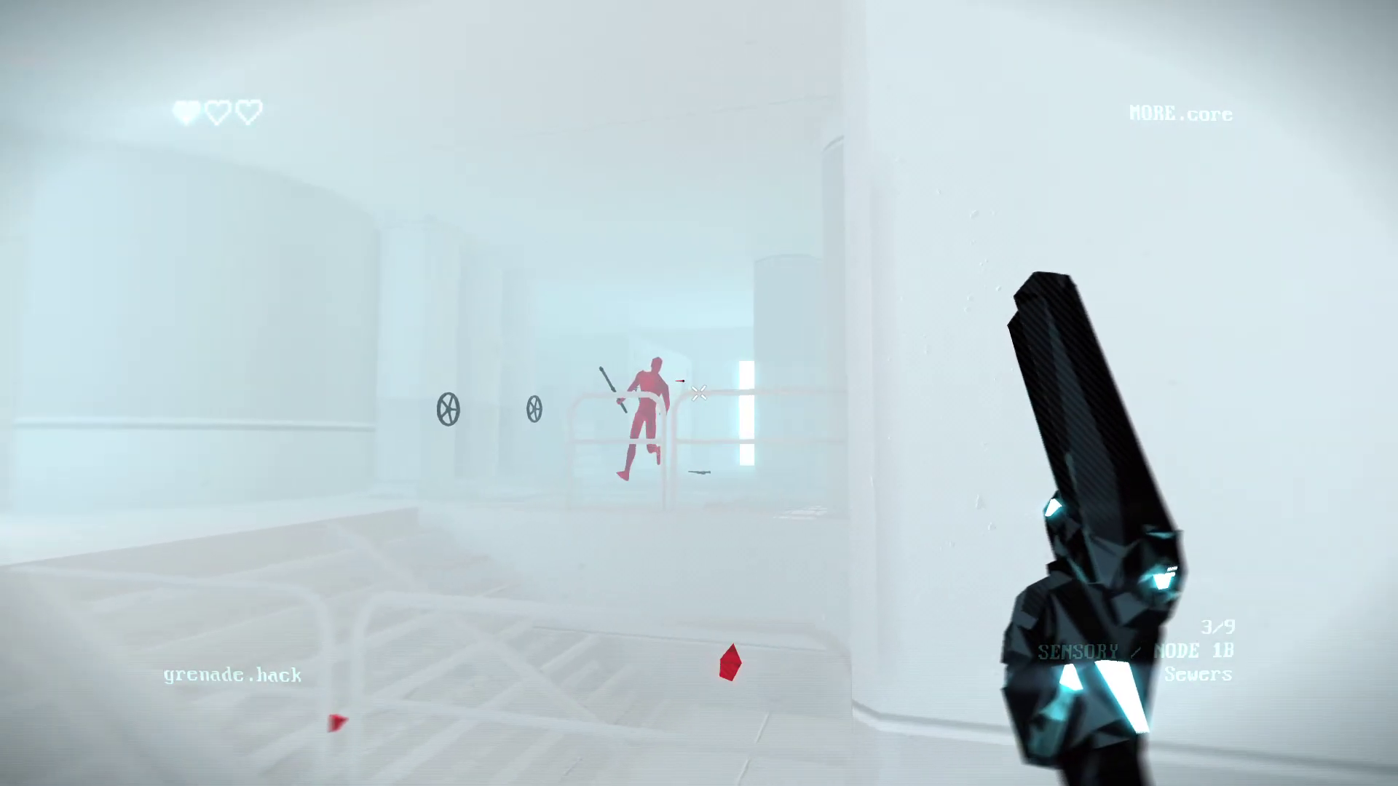
click(699, 393)
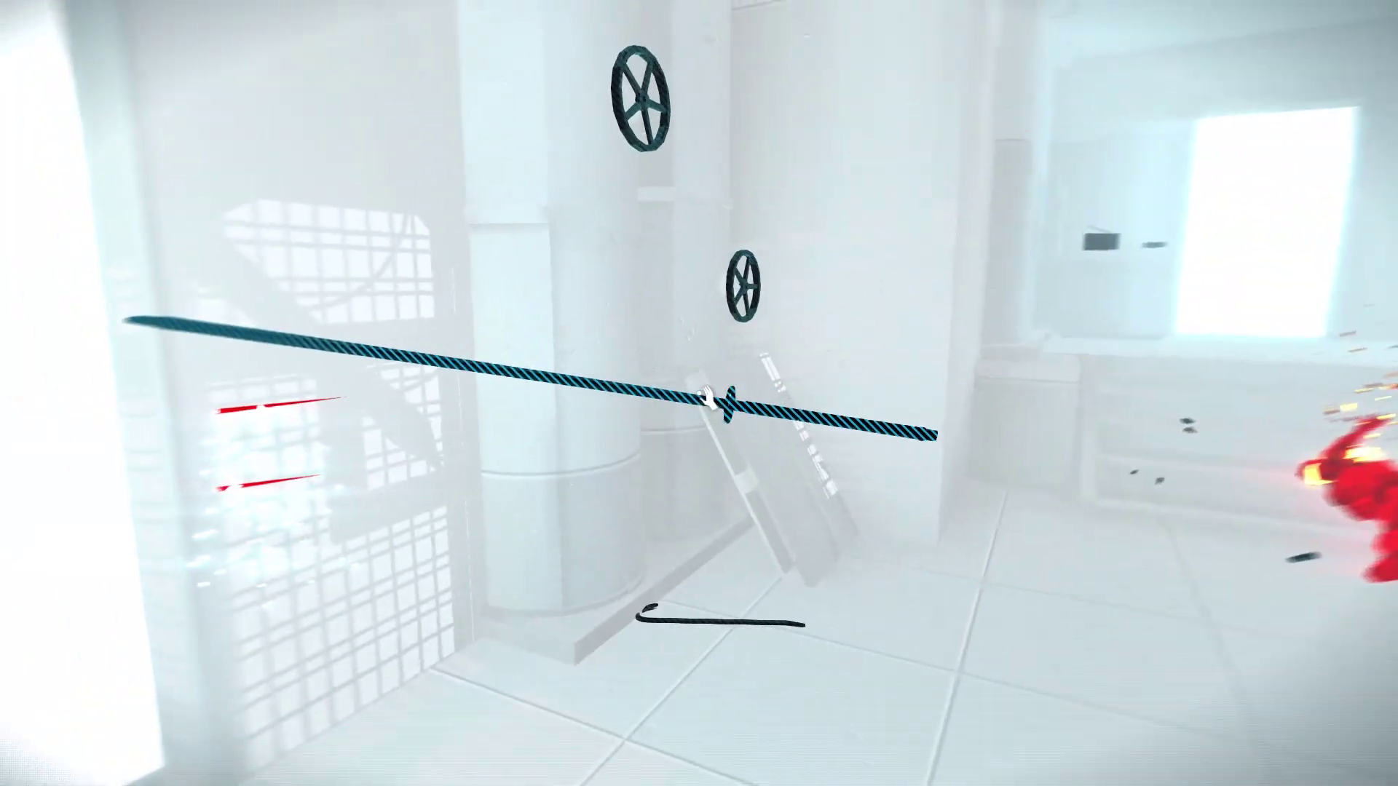
click(700, 393)
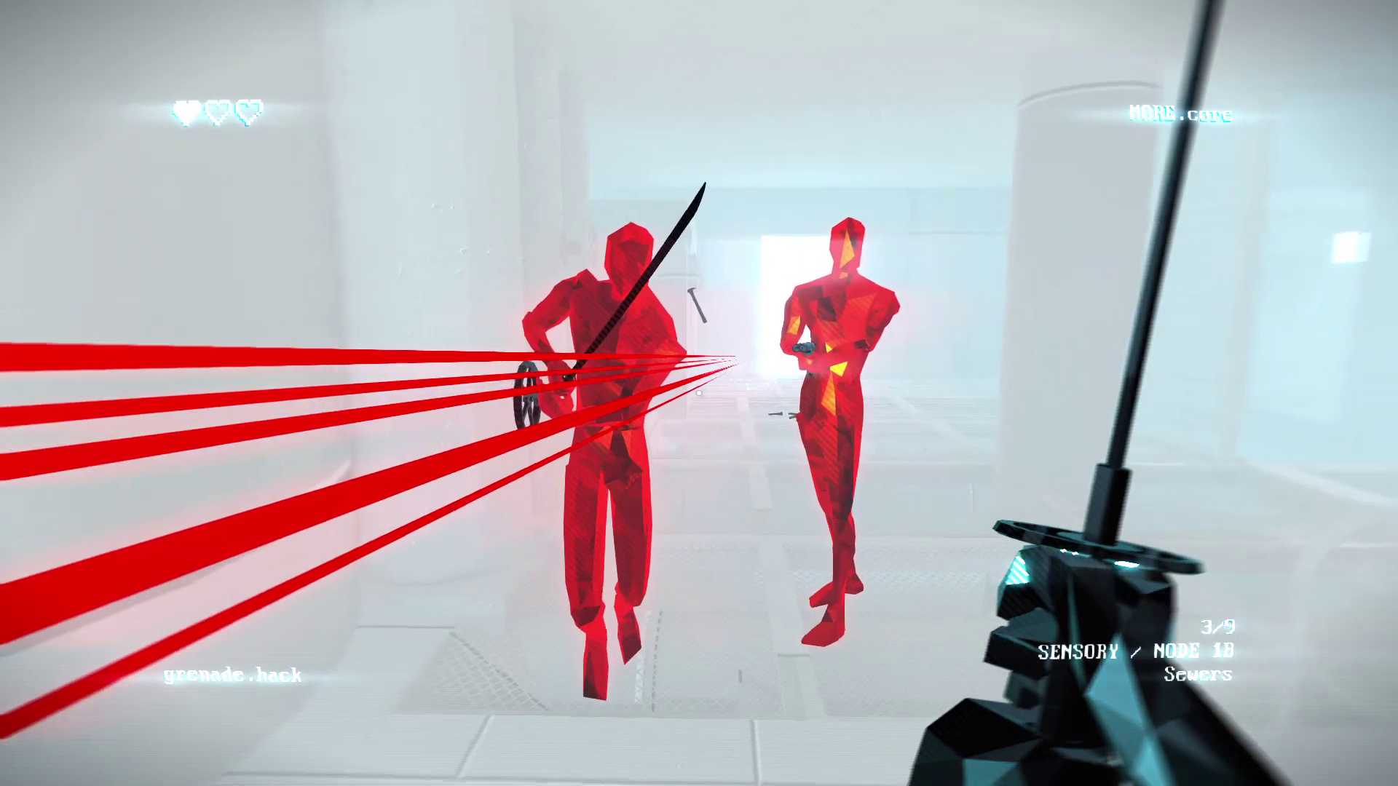
click(699, 394)
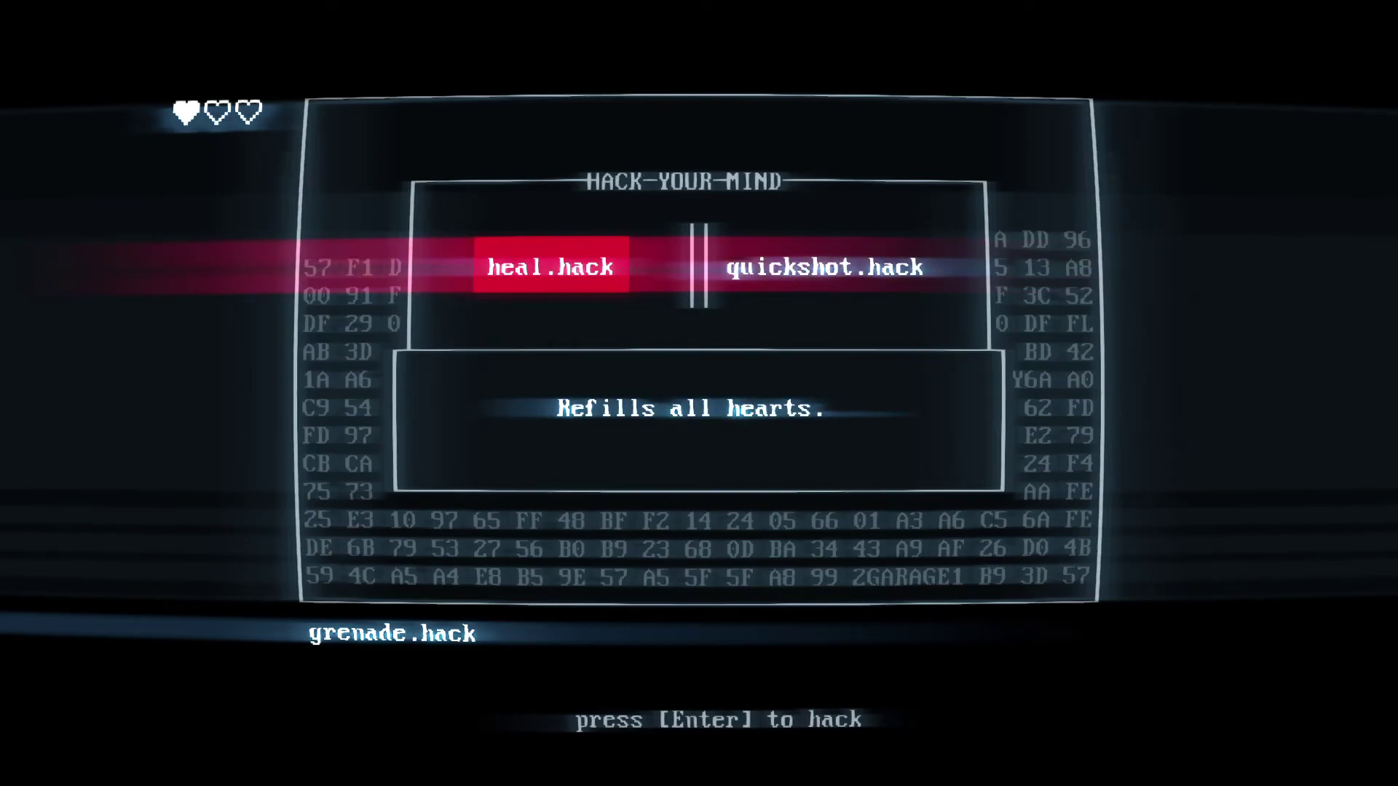
Pick heal.hack over quickshot.hack to refill all hearts
key(Return)
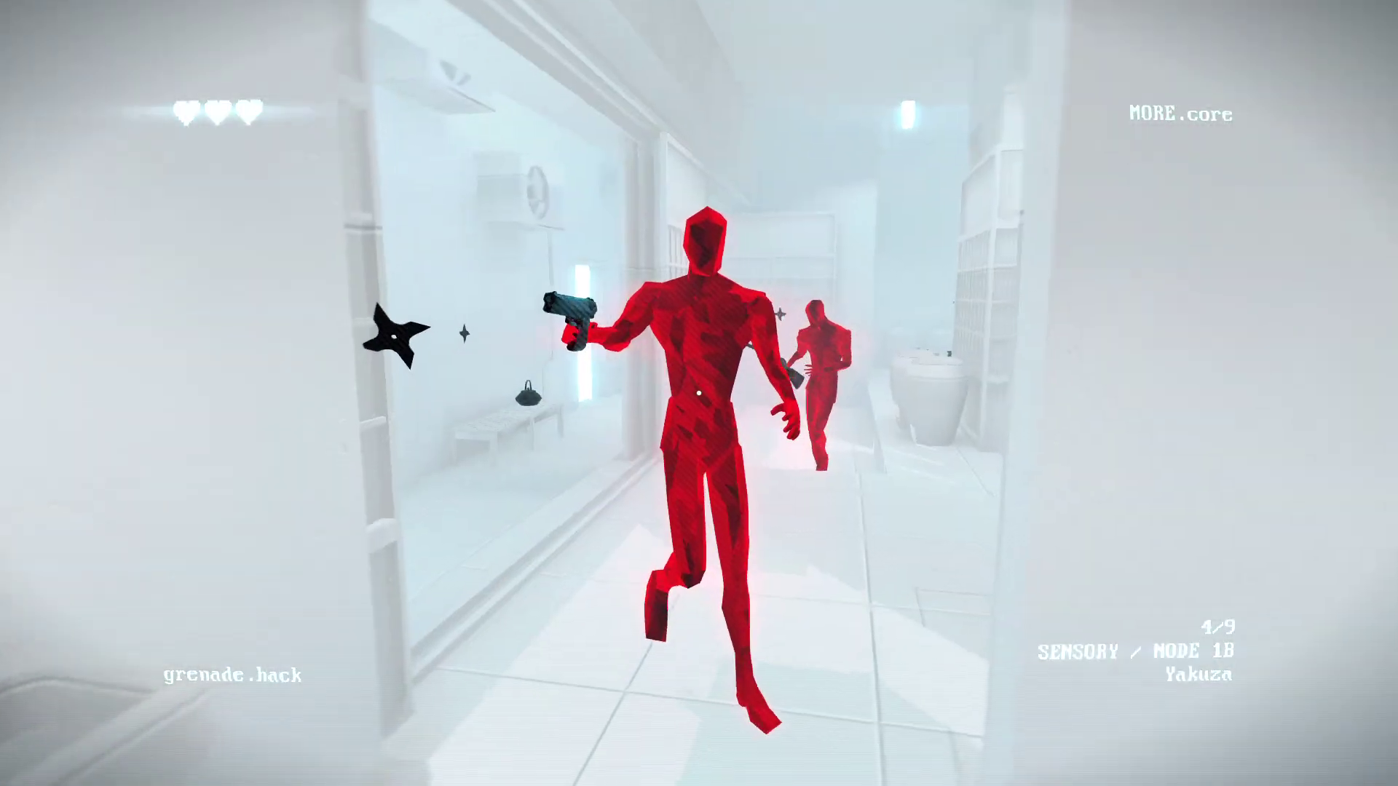
Throw a shuriken at the Yakuza enemies, then take grenade.hack over rndgun.hack
click(399, 333)
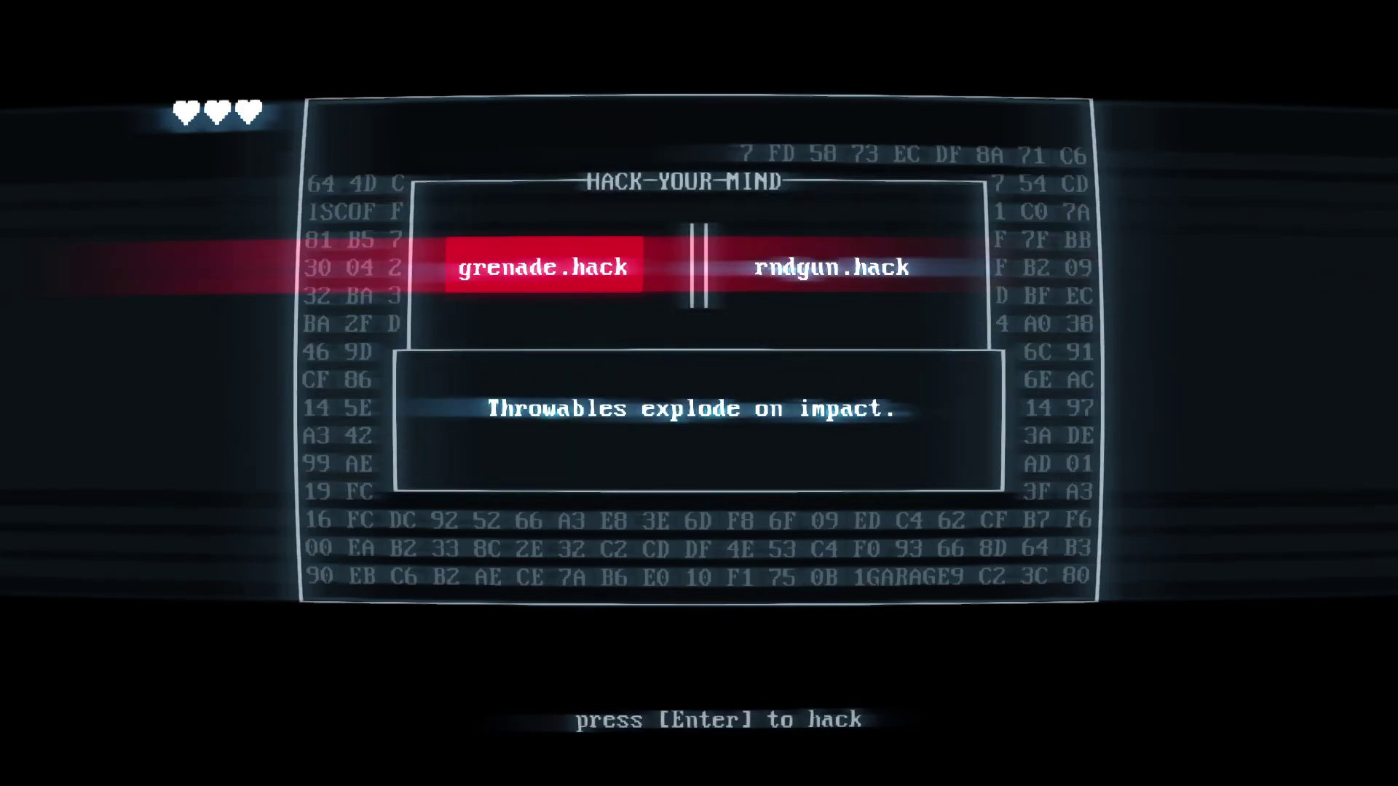
key(Return)
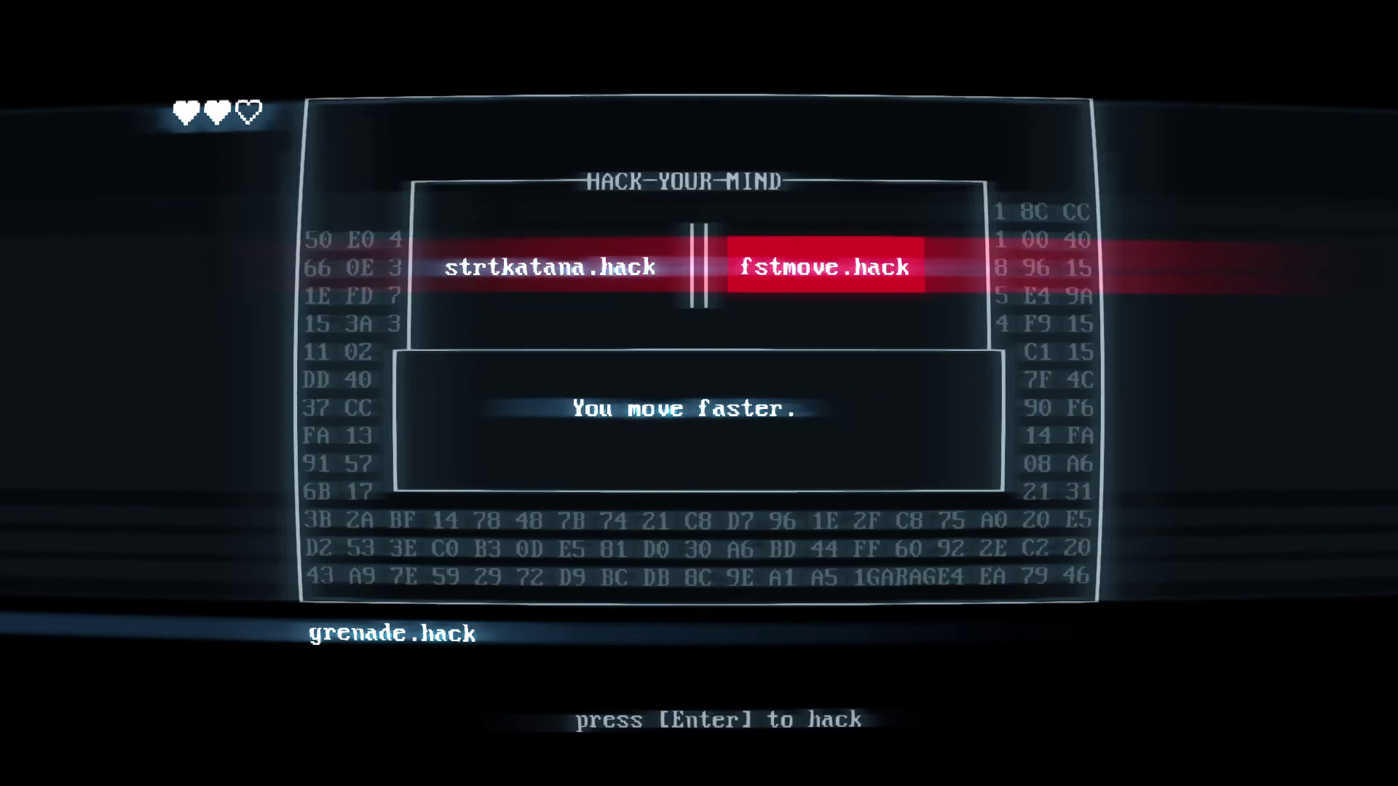
Choose fstmove.hack instead of strtkatana.hack for faster movement
key(Return)
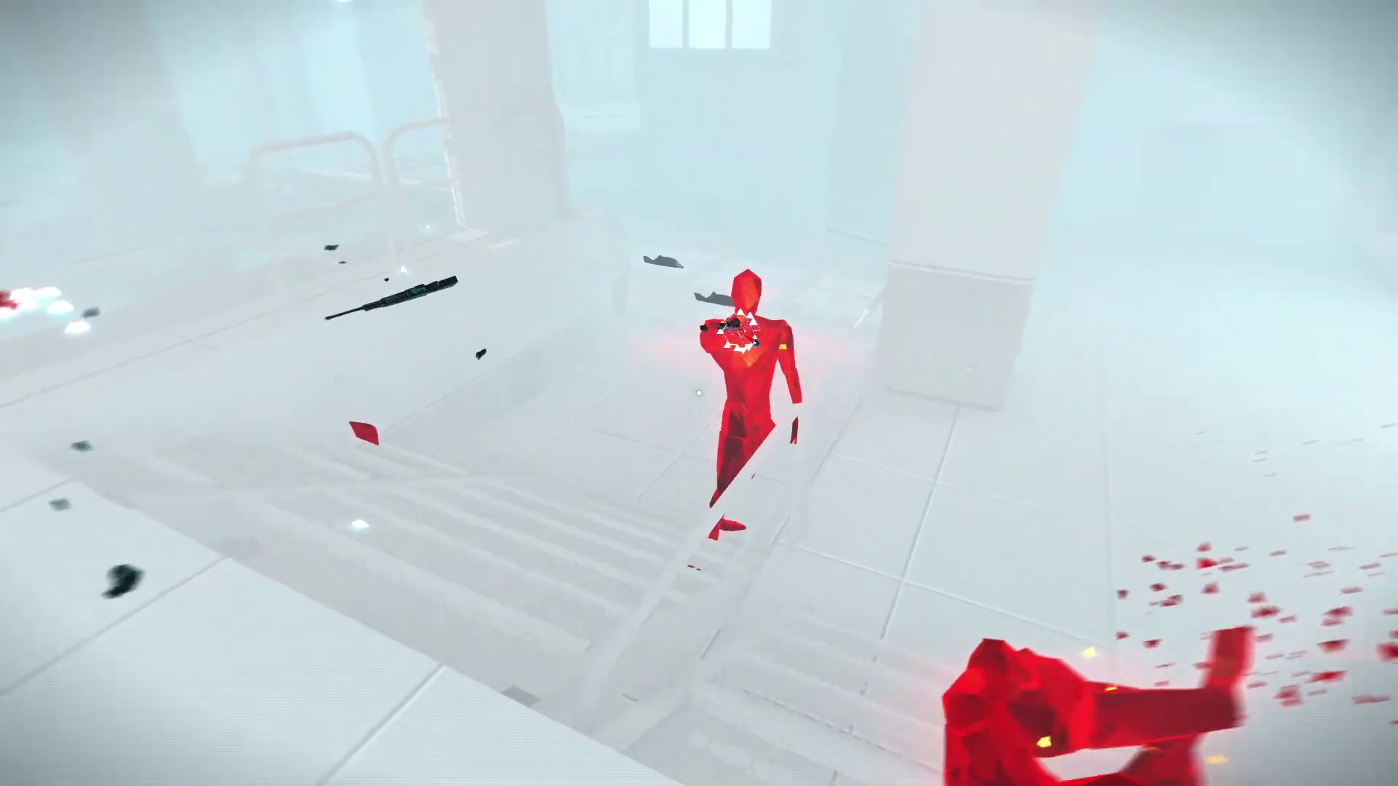
Confirm the HACK-YOUR-MIND hack that refills all hearts
key(Return)
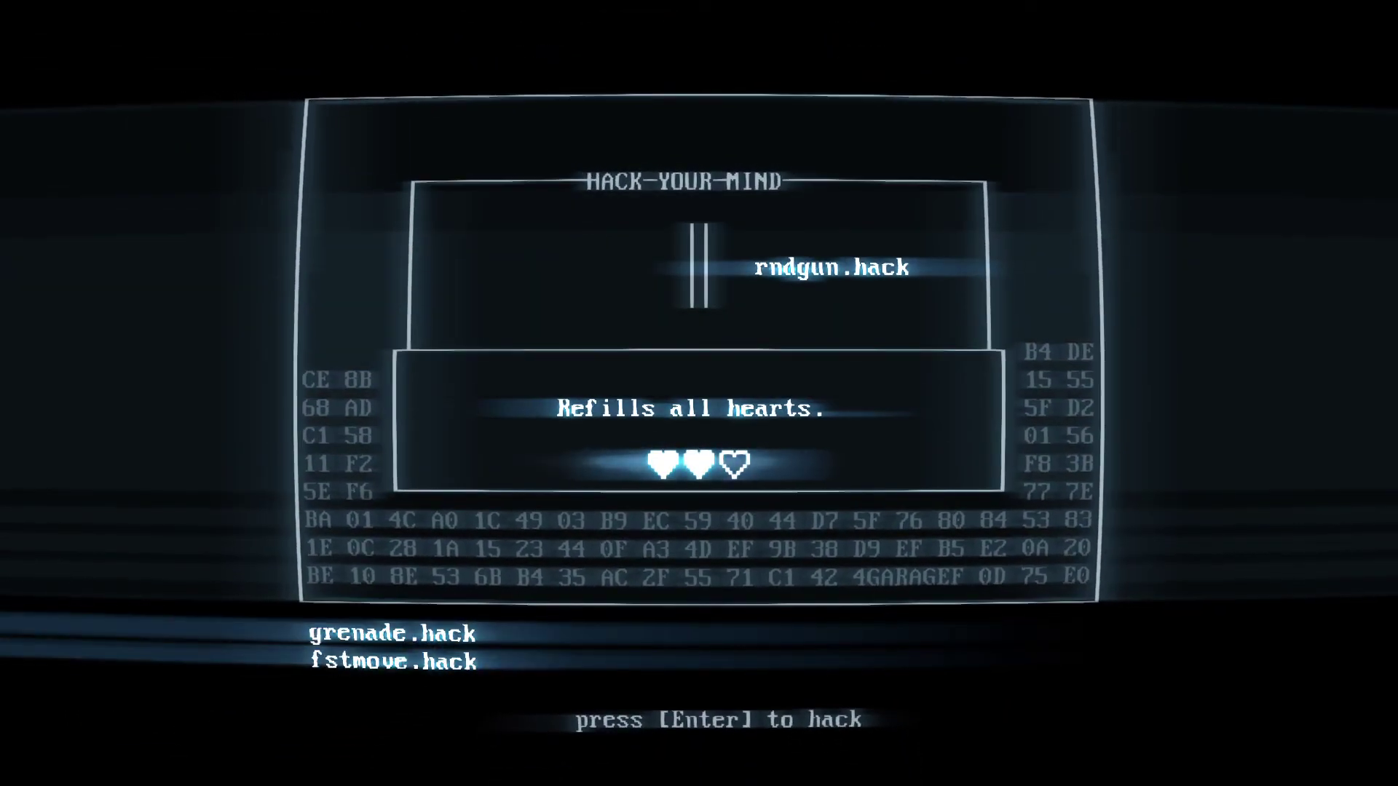
Take the random gun hack, start Island, punch one enemy and shoot the doorway enemy
key(Return)
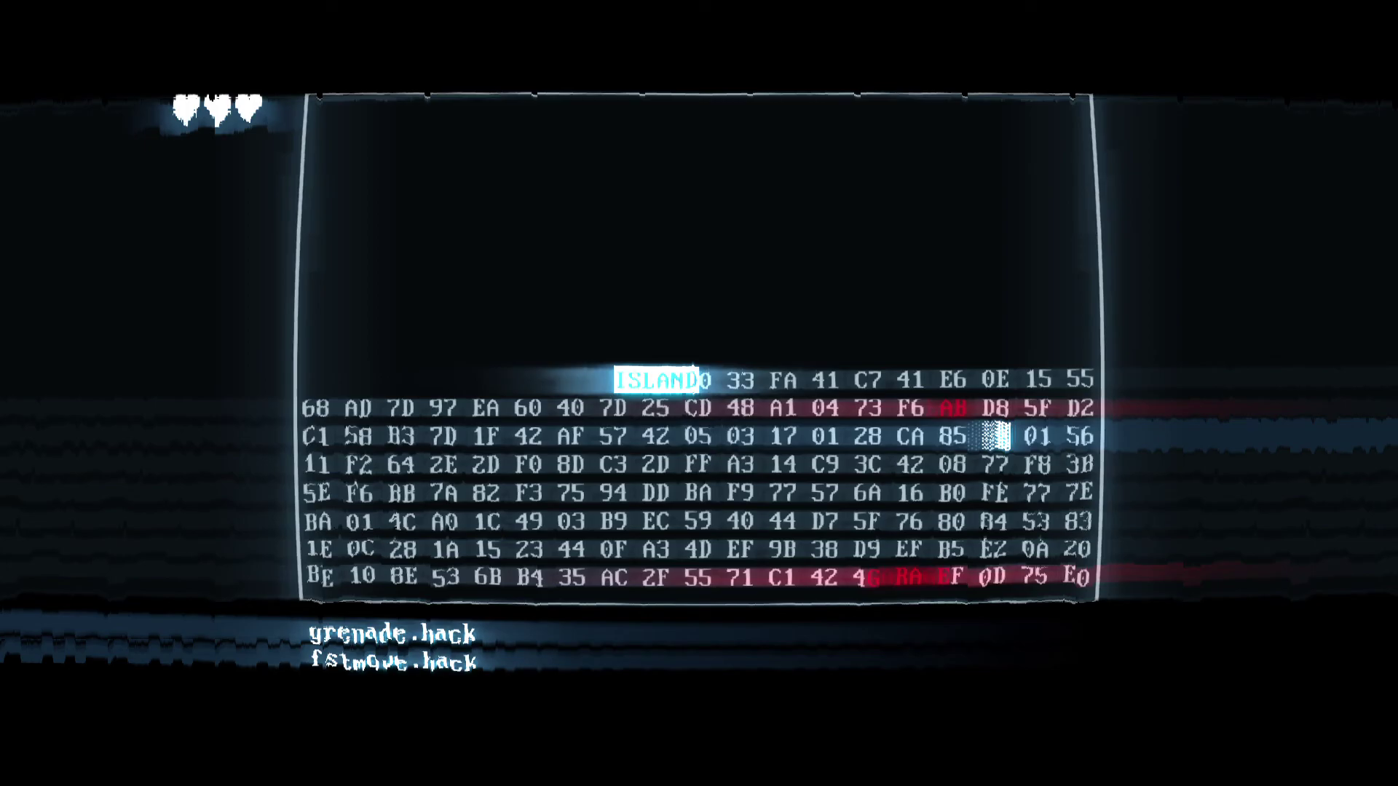
key(Return)
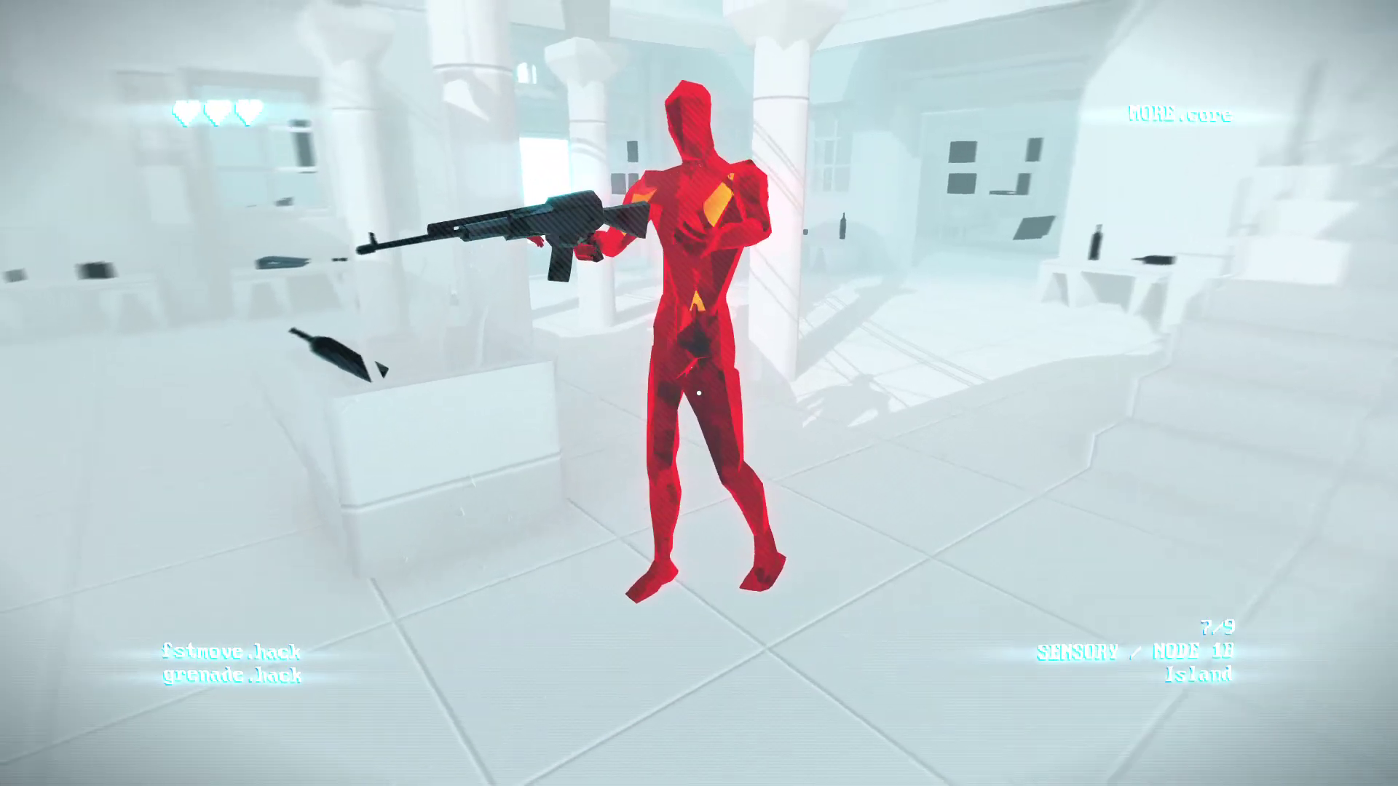
click(700, 394)
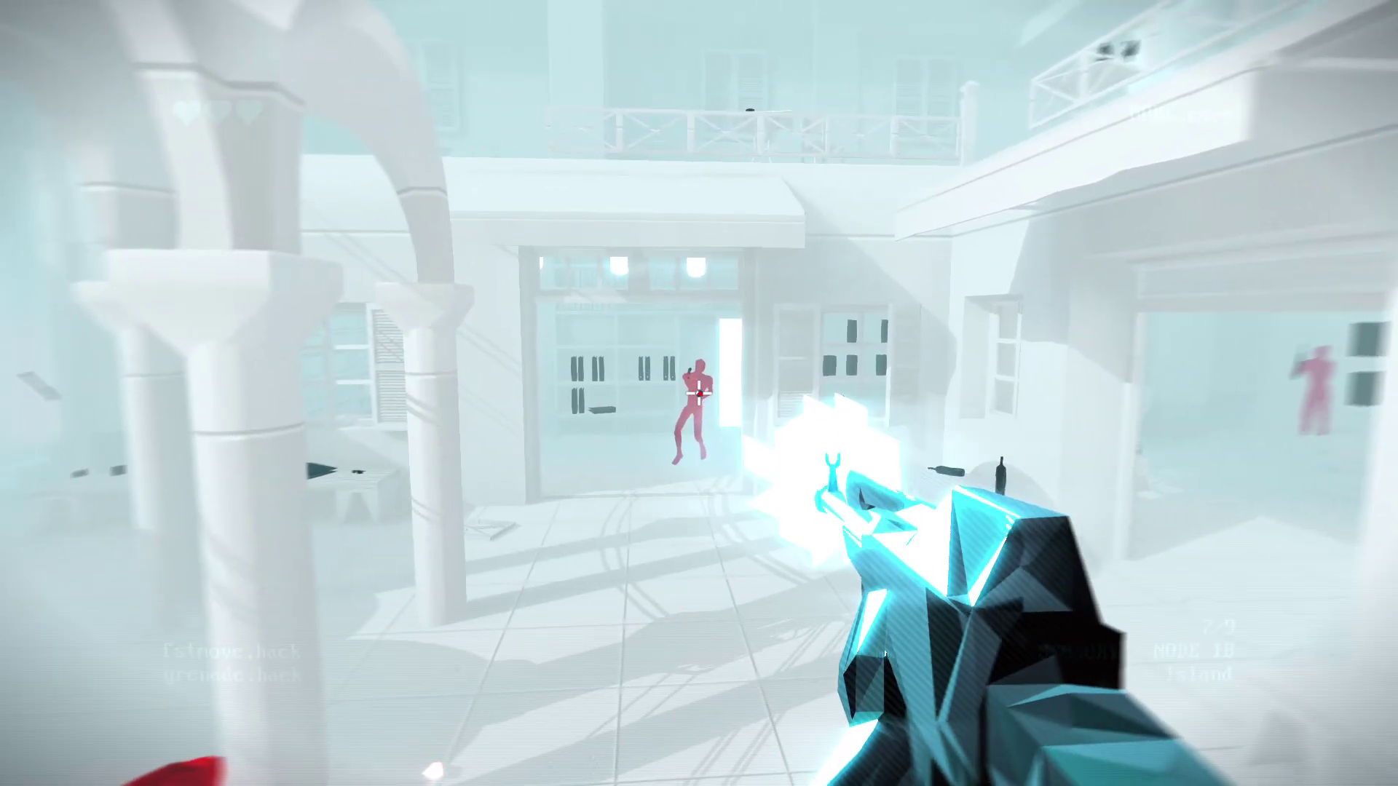
click(699, 393)
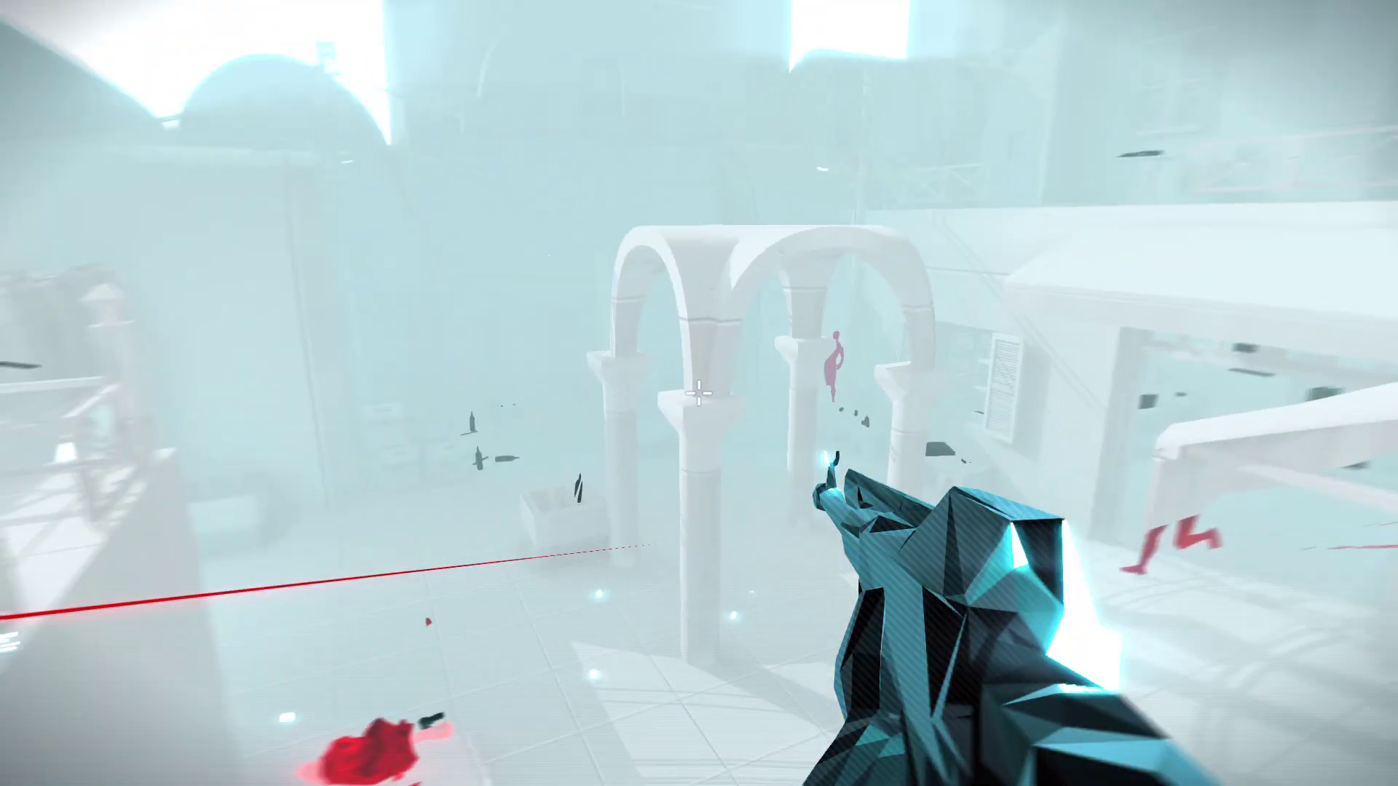
drag(699, 394, 699, 394)
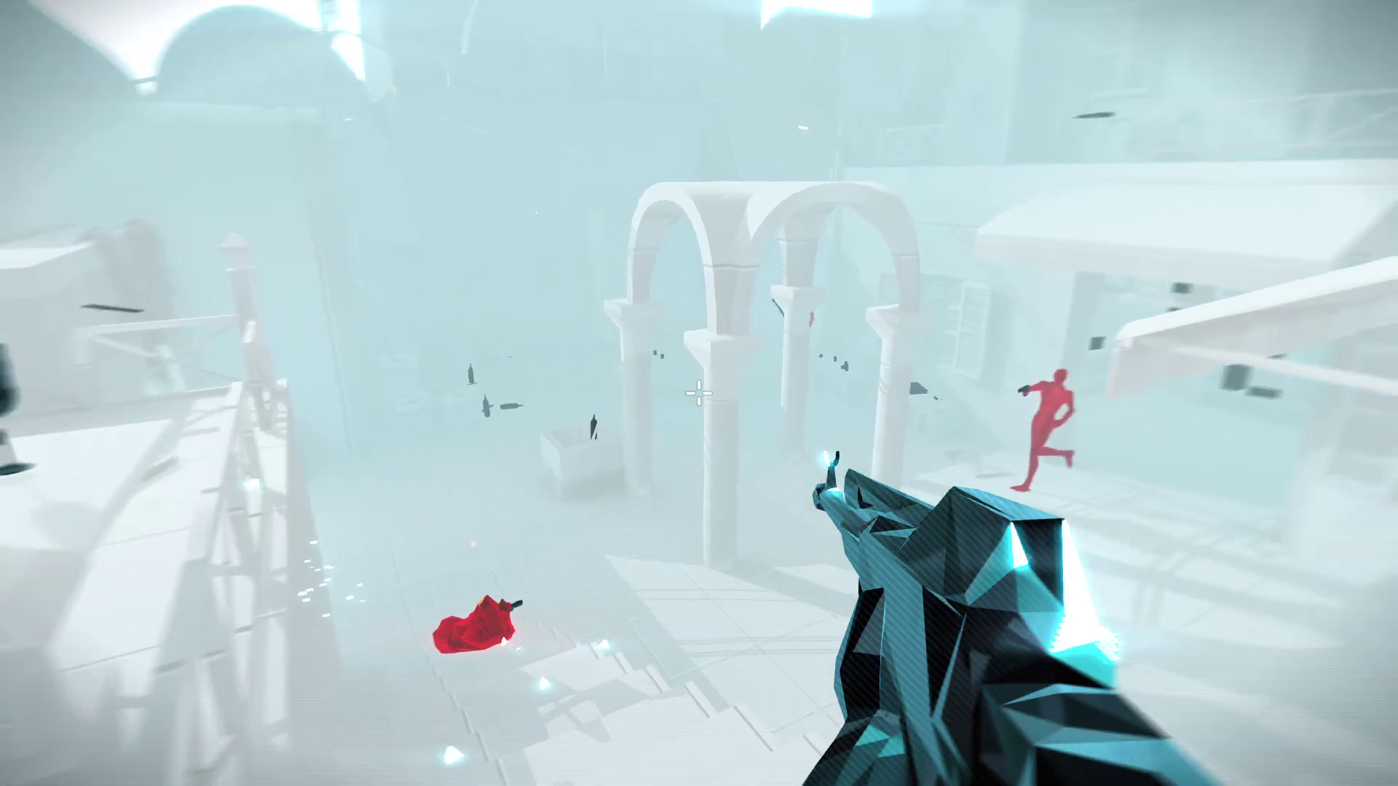
Shoot the running red enemy, then throw the empty gun and a goblet at enemies
click(699, 394)
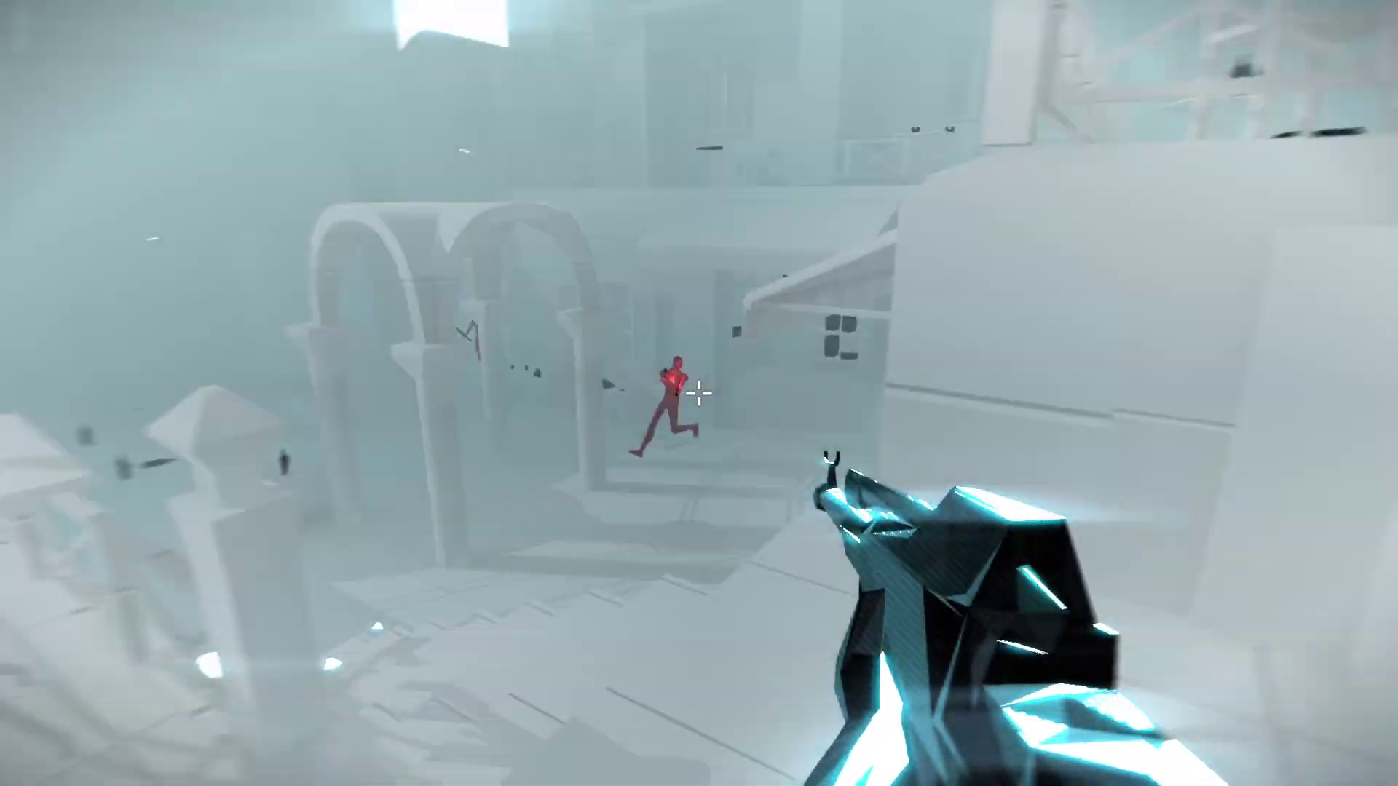
click(700, 394)
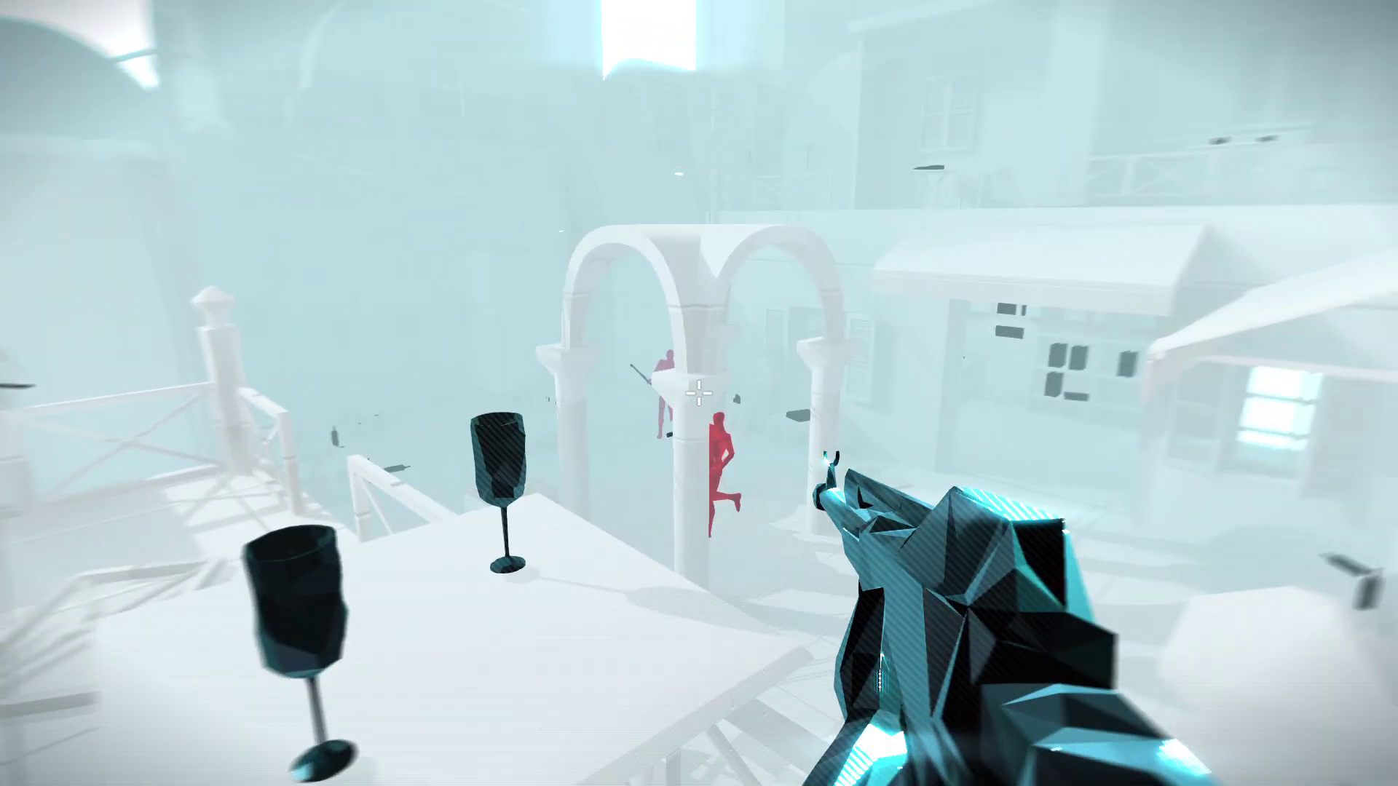
right_click(699, 394)
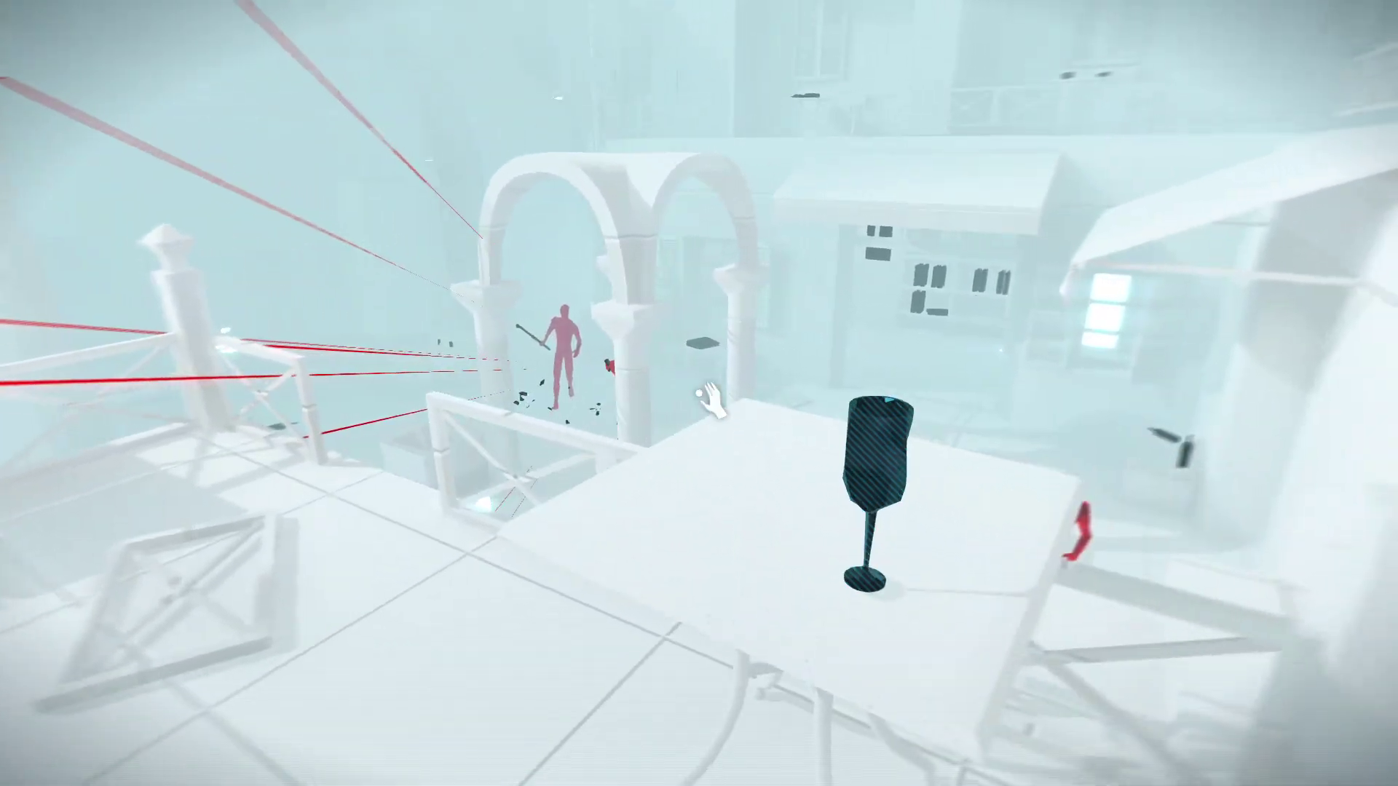
click(699, 393)
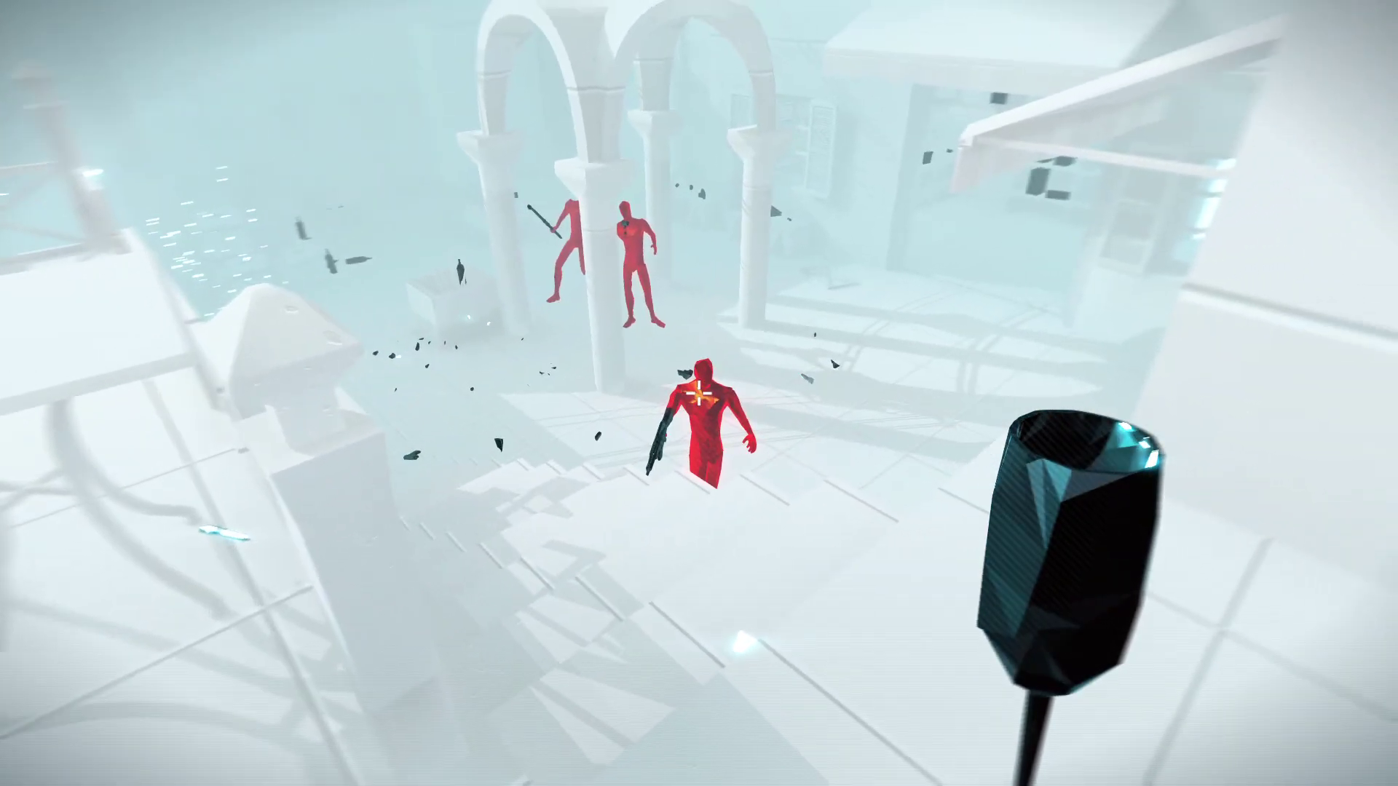
click(699, 394)
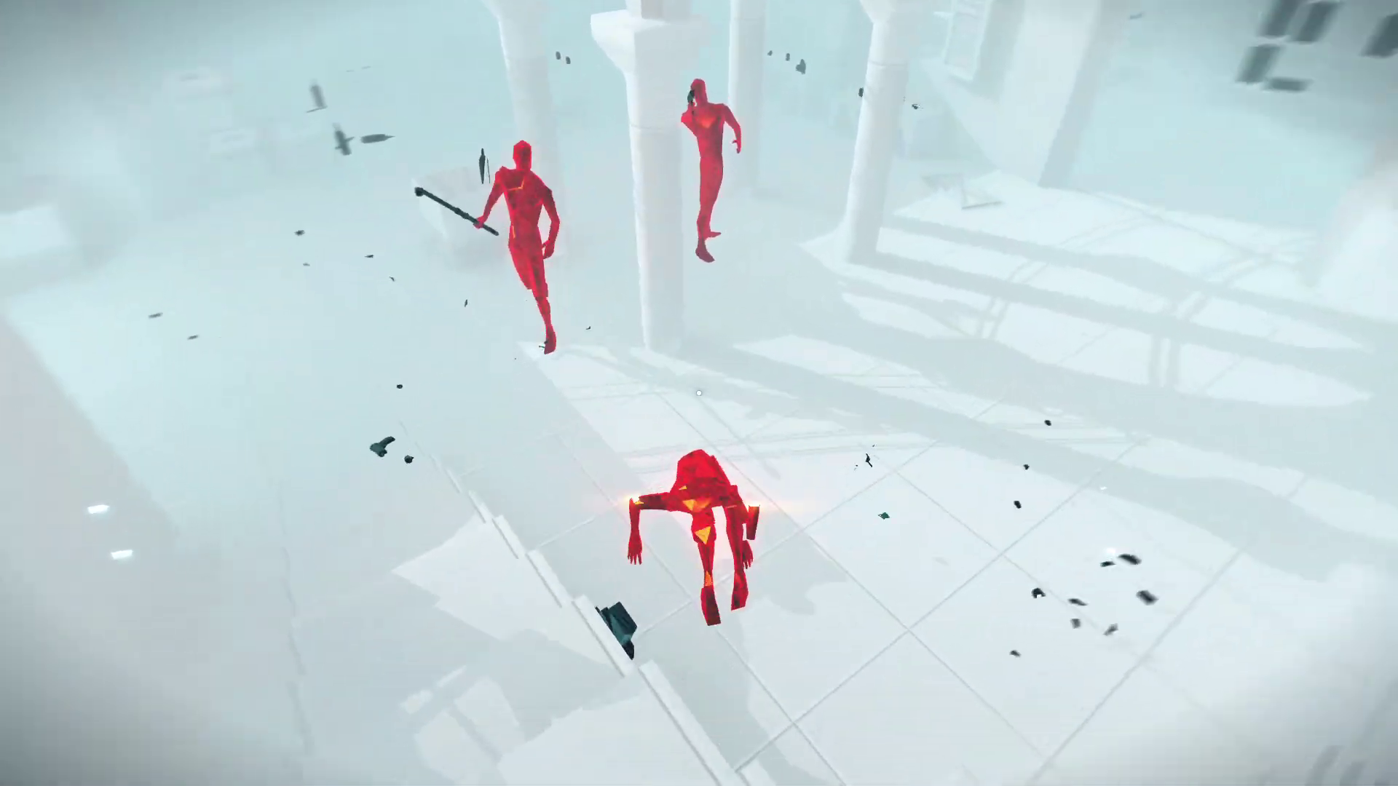
Strike a close enemy, take its weapon, and throw a crowbar at the enemy under the arch
click(699, 394)
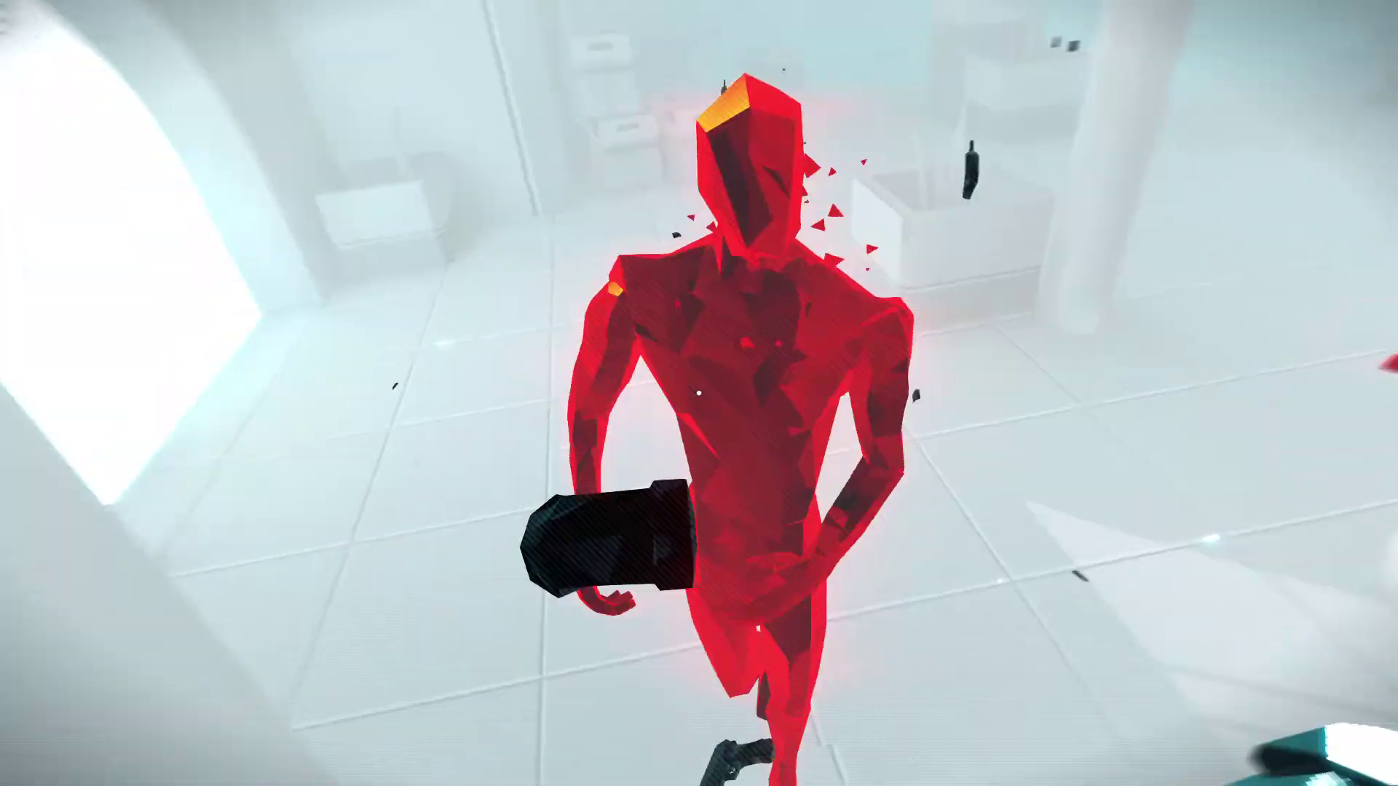
click(699, 393)
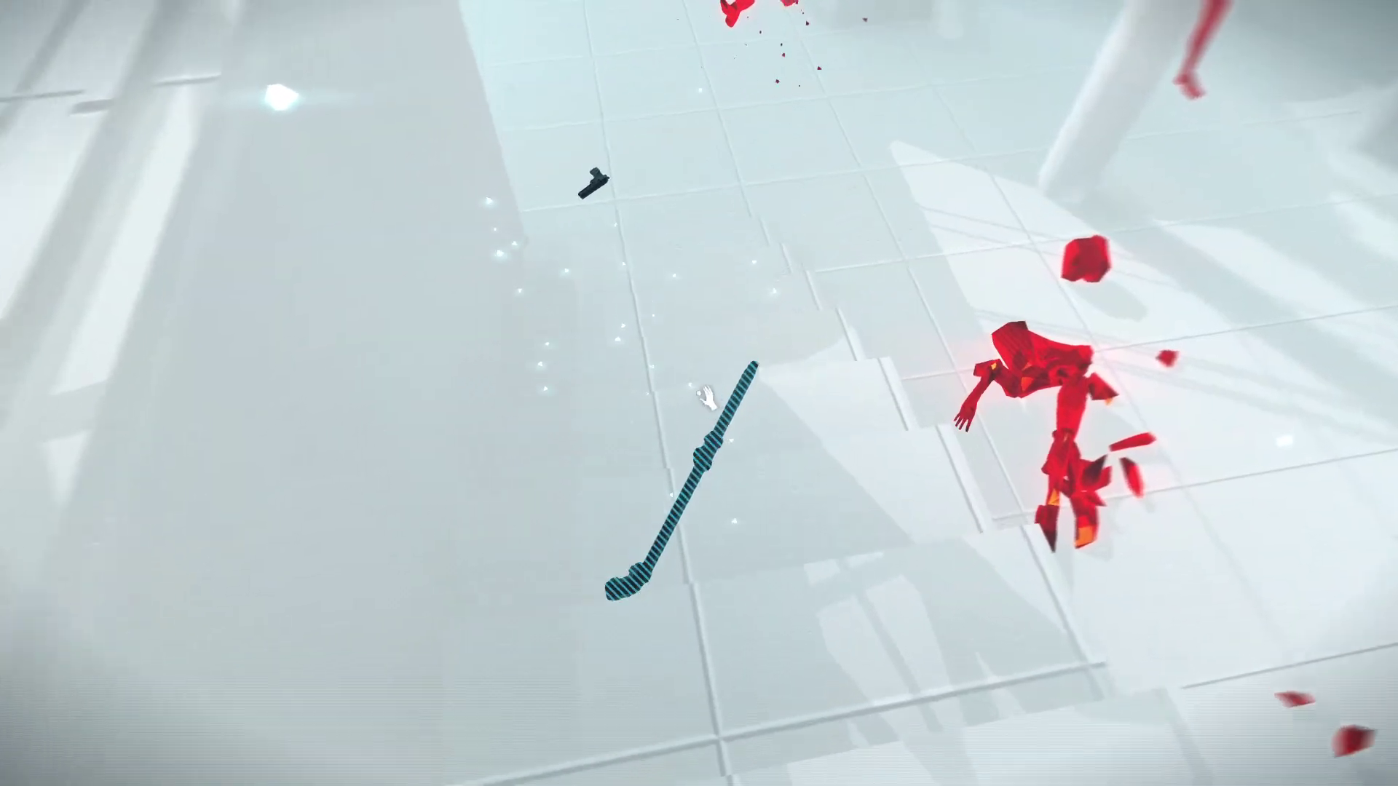
click(699, 393)
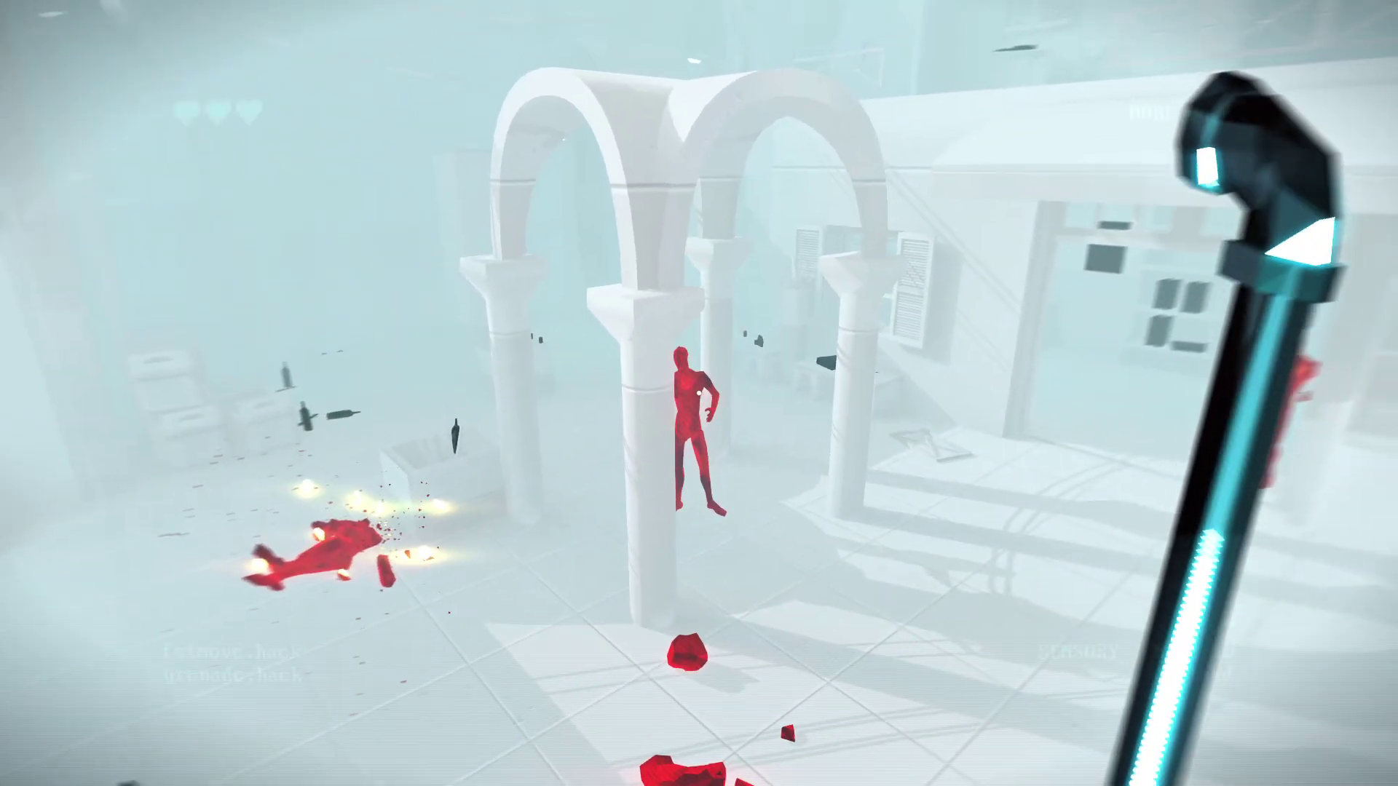
click(699, 393)
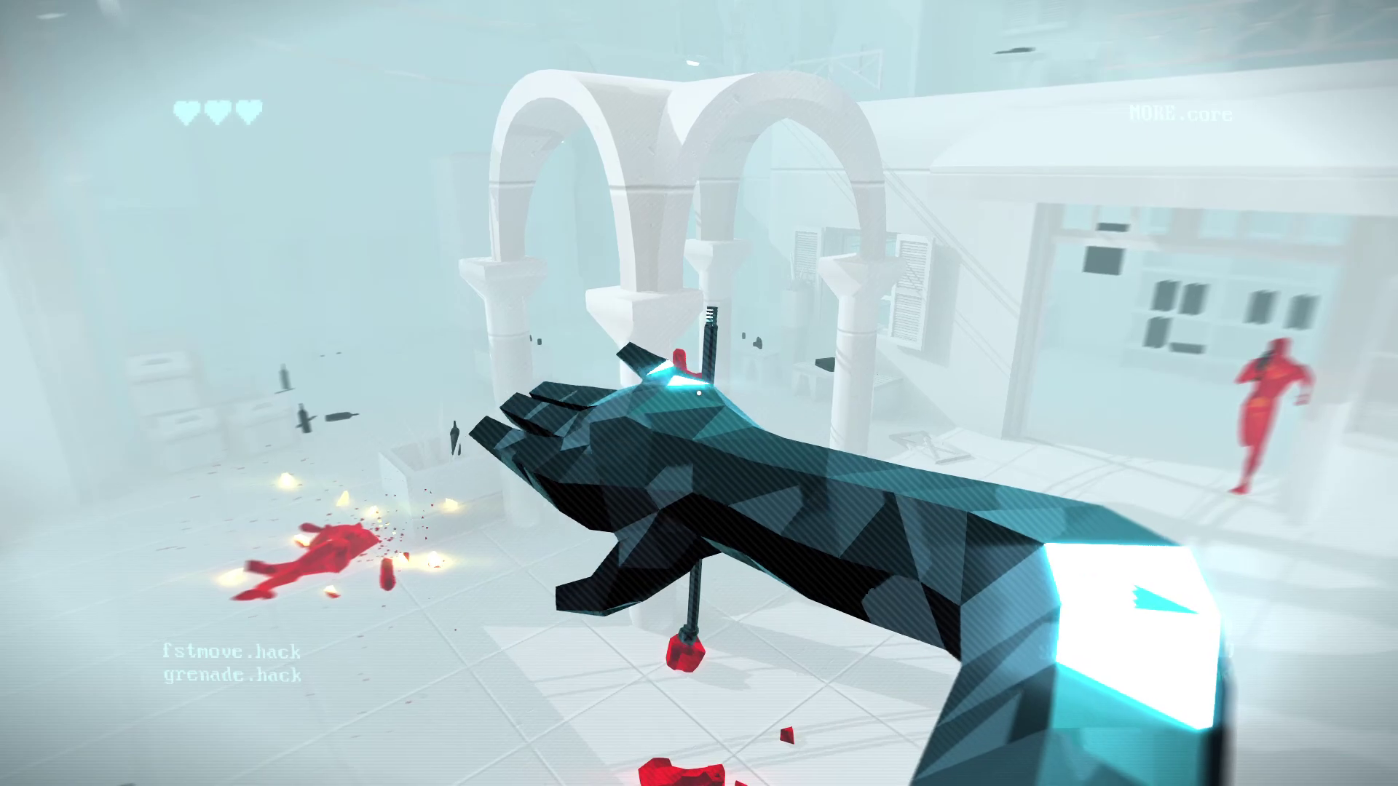